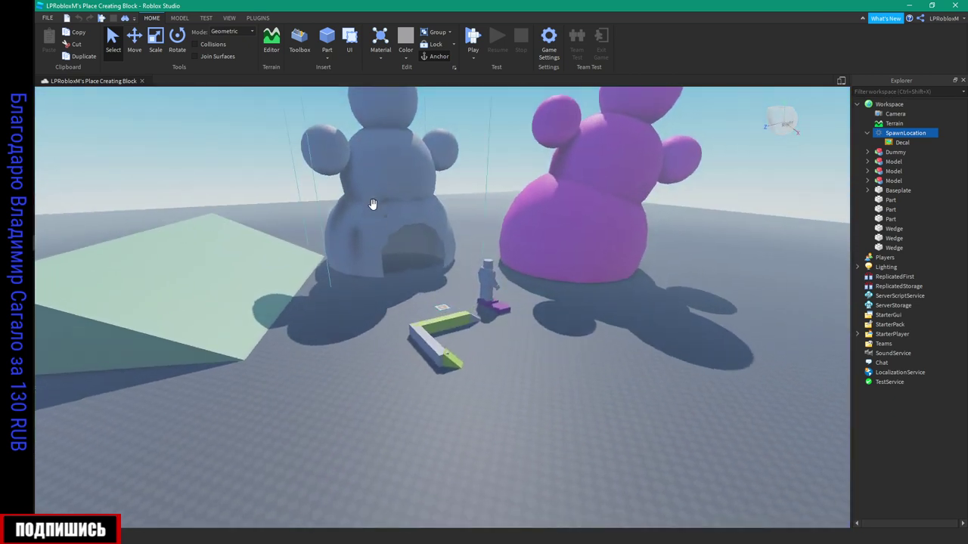
- Open the Terrain Editor
scroll(611, 199, "up", 2)
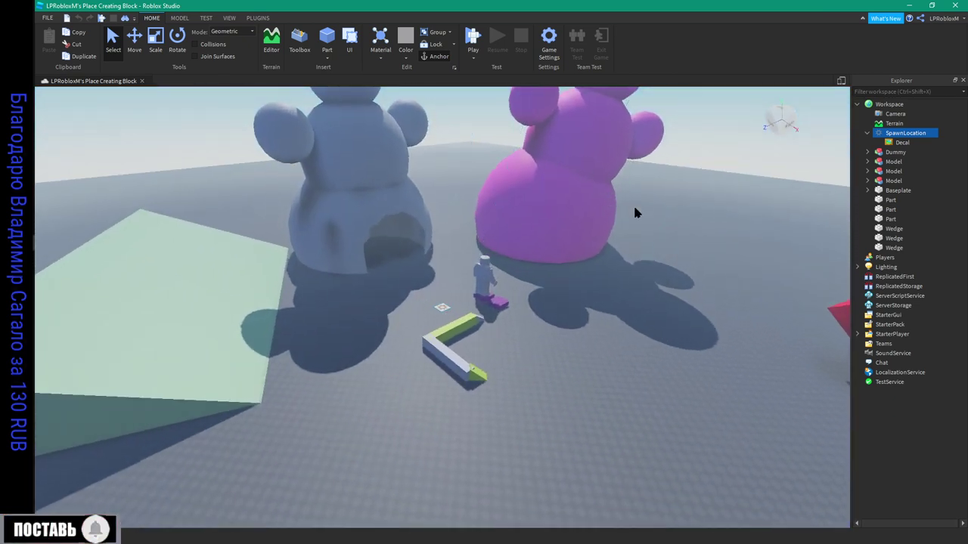
right_click_drag(607, 244, 608, 245)
right_click_drag(494, 239, 494, 239)
scroll(488, 234, "down", 2)
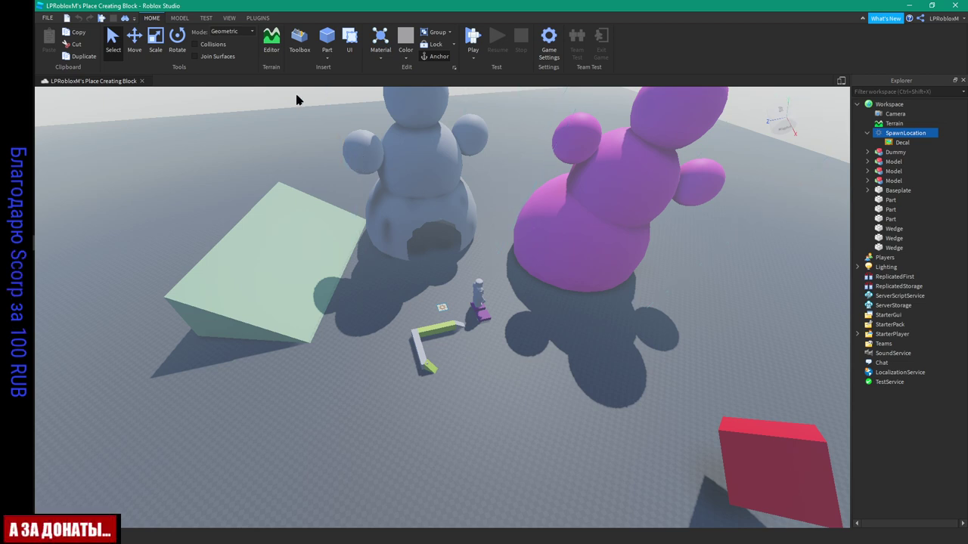
left_click(276, 59)
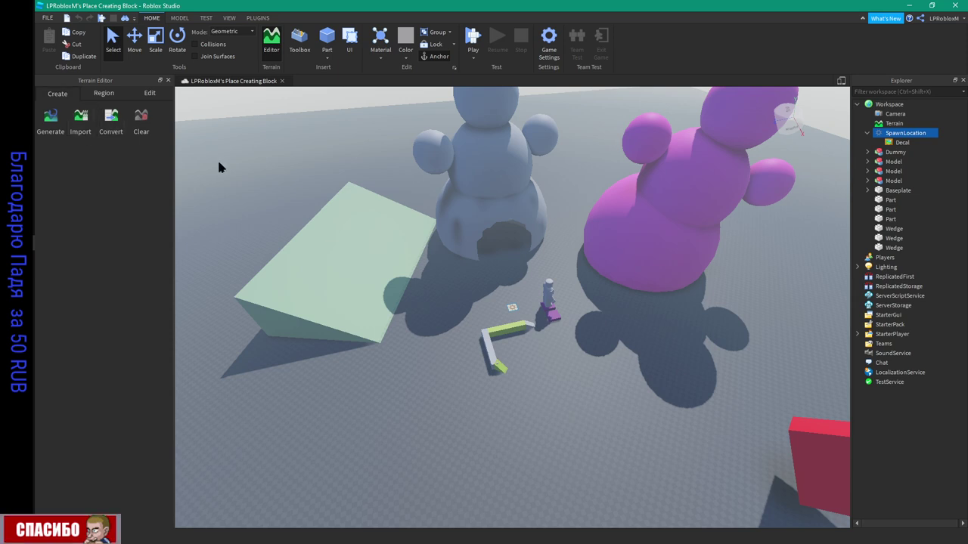
- Check the TerrainTools: ConvertTool Beta entry among the beta features, leaving the settings as they are
left_click(47, 17)
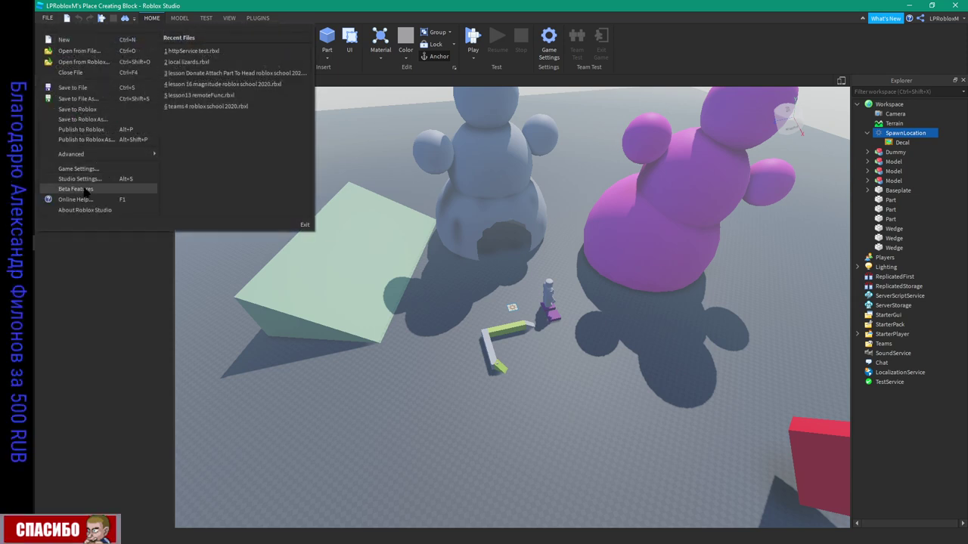
left_click(85, 189)
scroll(493, 293, "down", 5)
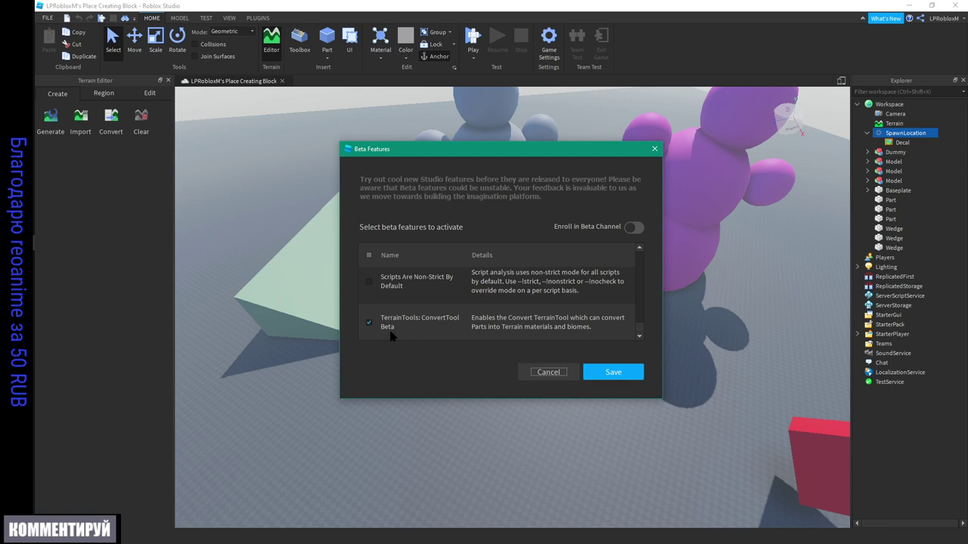
left_click(548, 372)
- Convert the large pale green wedge to dark basalt terrain and move the original wedge part off the terrain
scroll(567, 227, "up", 5)
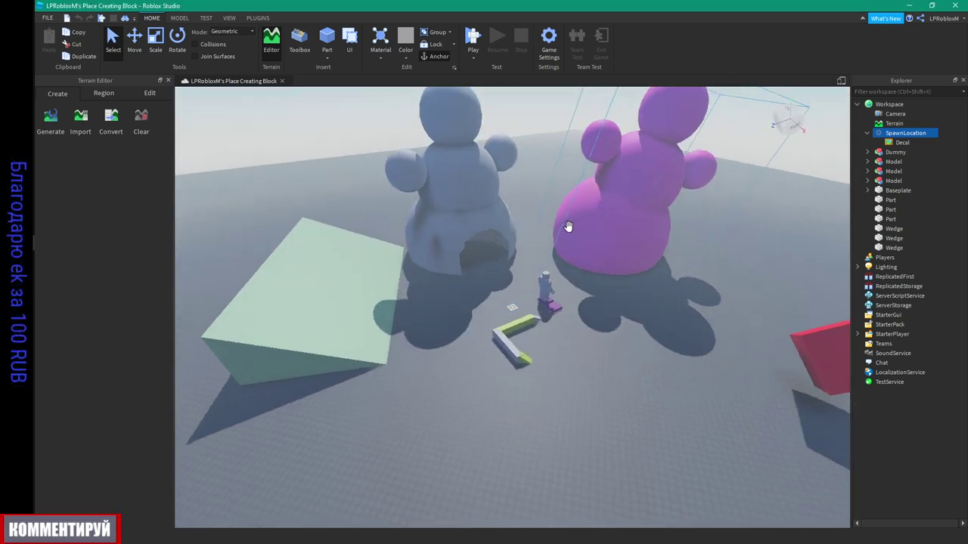
scroll(569, 231, "up", 3)
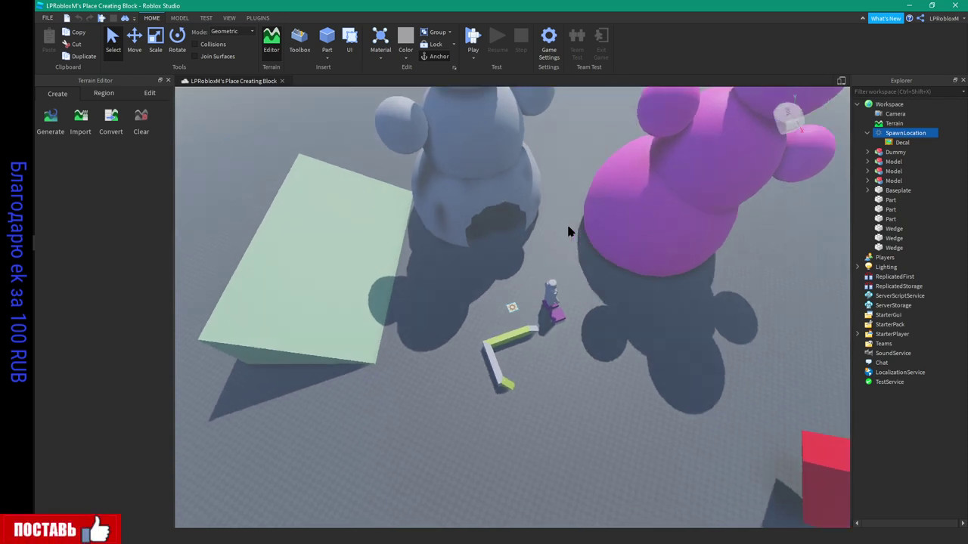
right_click_drag(569, 231, 569, 231)
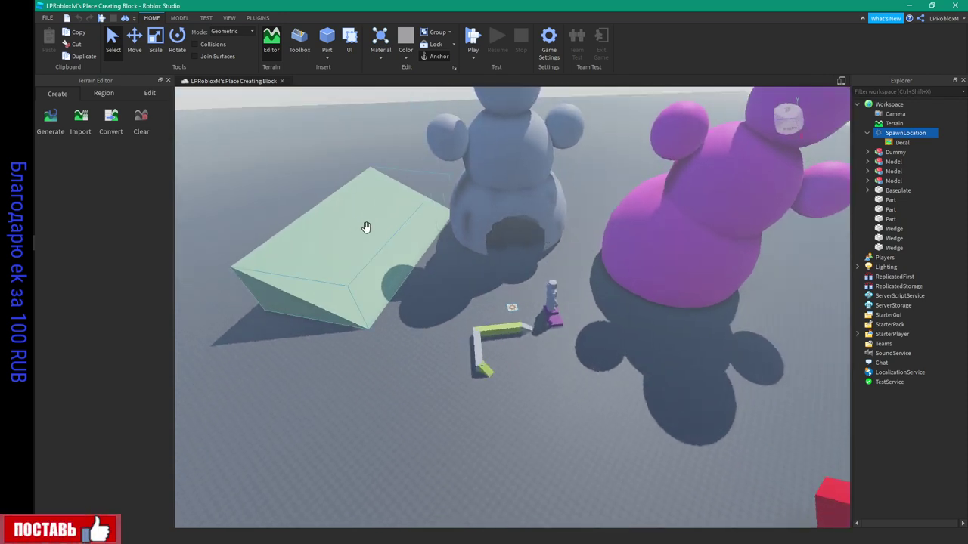
left_click_drag(331, 222, 373, 278)
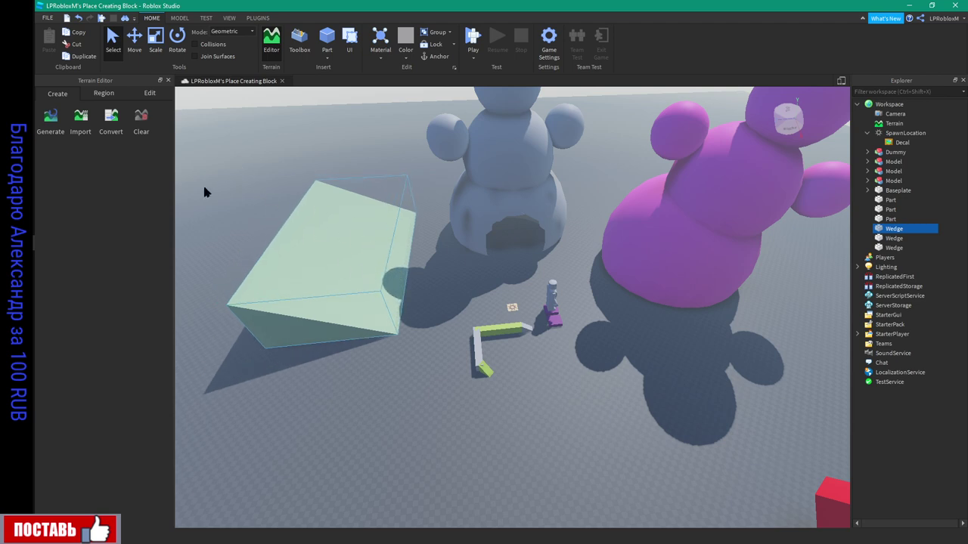
left_click(111, 121)
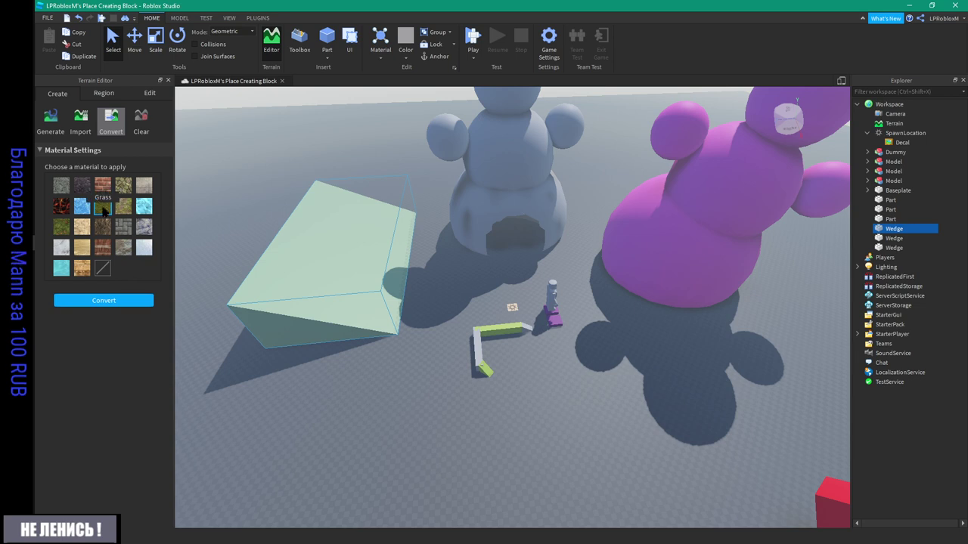
left_click(104, 301)
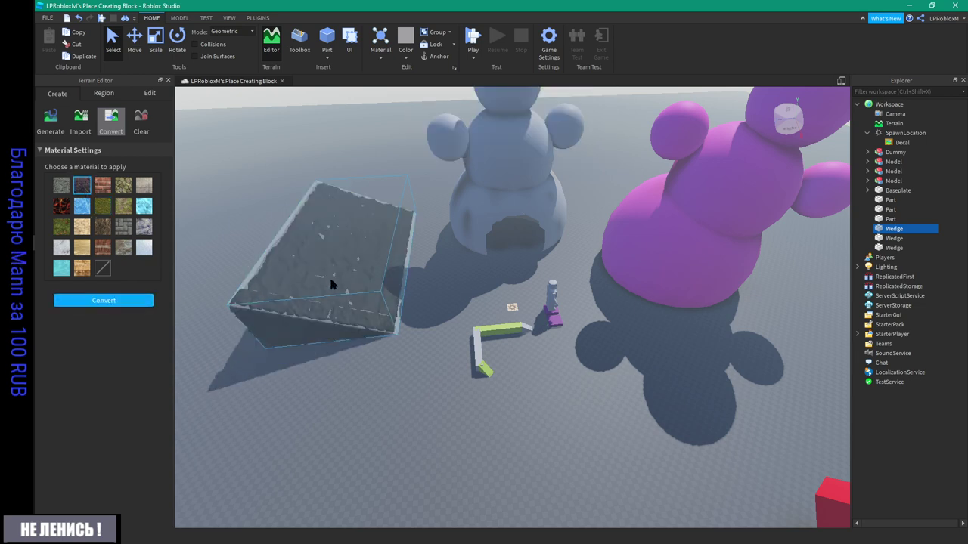
left_click(324, 234)
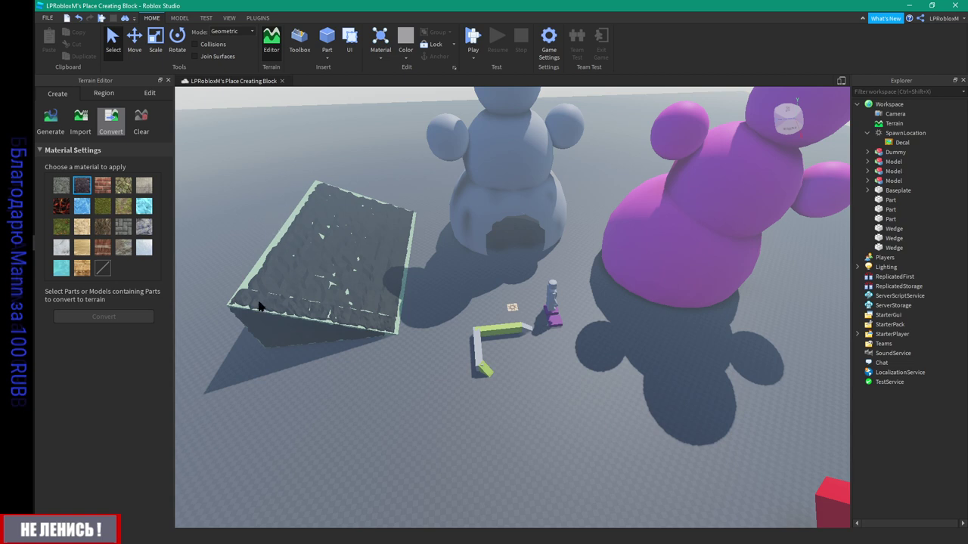
left_click_drag(286, 318, 208, 222)
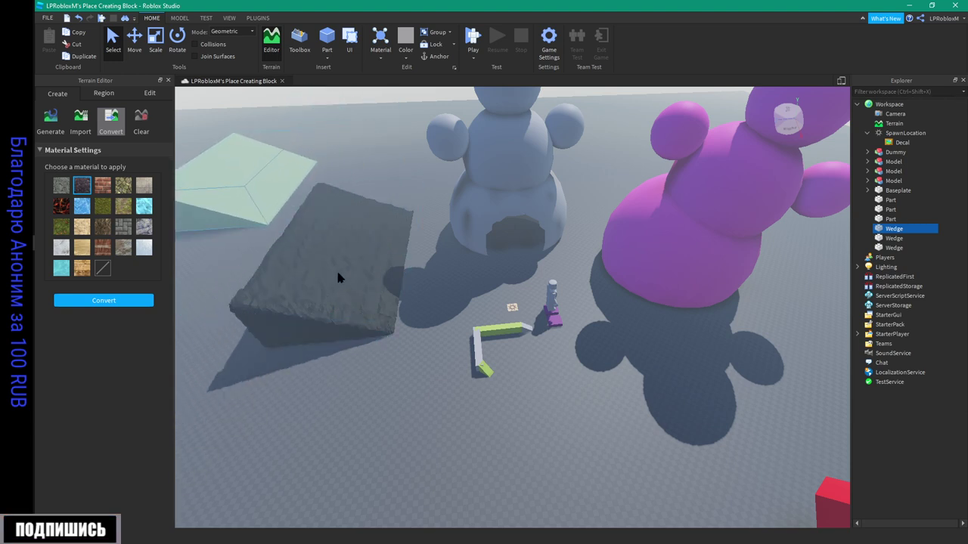
- Convert the pink snowman-shaped model to terrain with the white snow material
scroll(336, 266, "up", 4)
right_click_drag(236, 231, 579, 218)
left_click(579, 218)
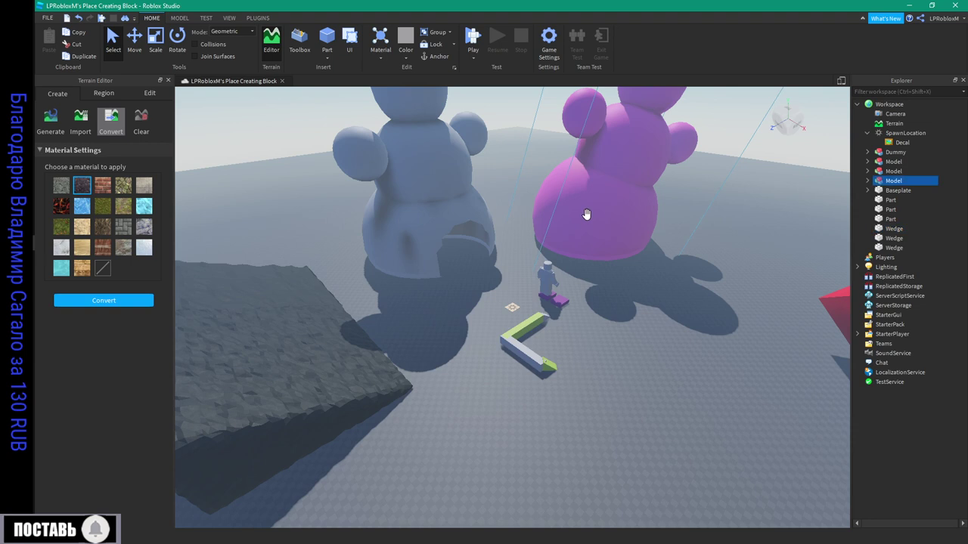
key("f")
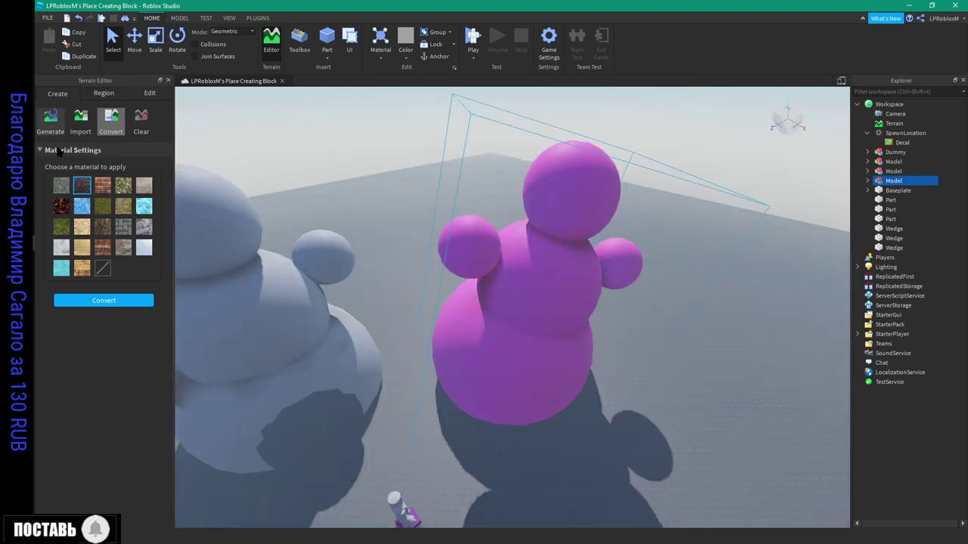
right_click_drag(566, 327, 564, 327)
middle_click_drag(490, 360, 593, 312)
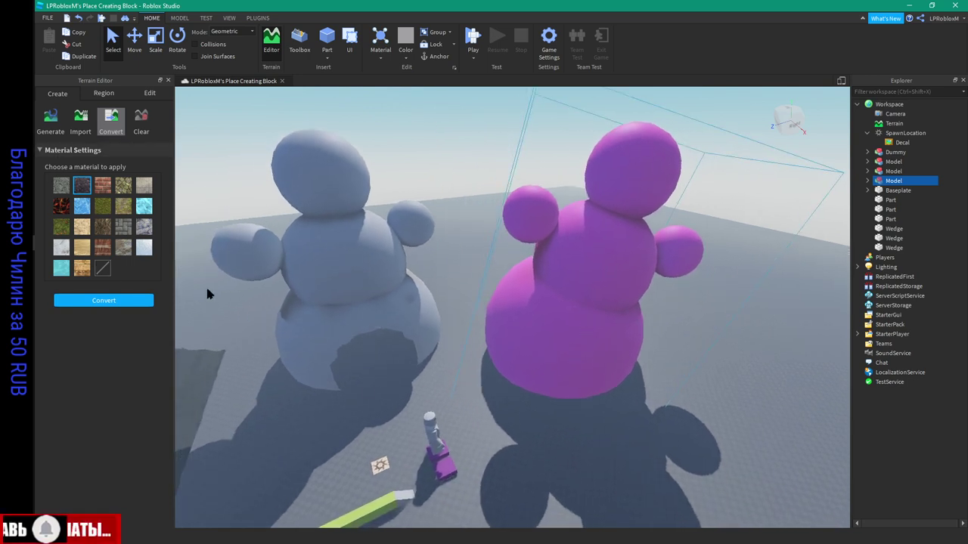
left_click(145, 248)
left_click(106, 301)
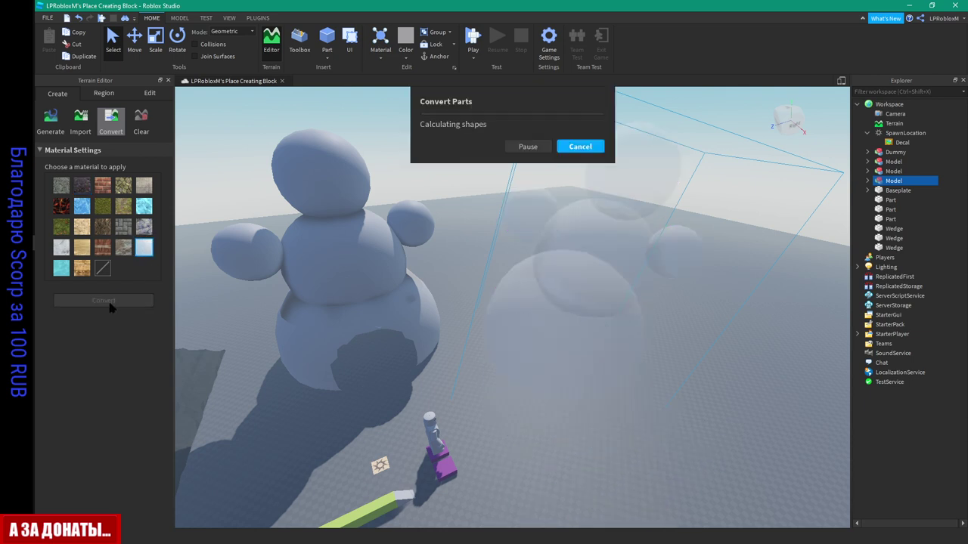
right_click_drag(609, 329, 604, 326)
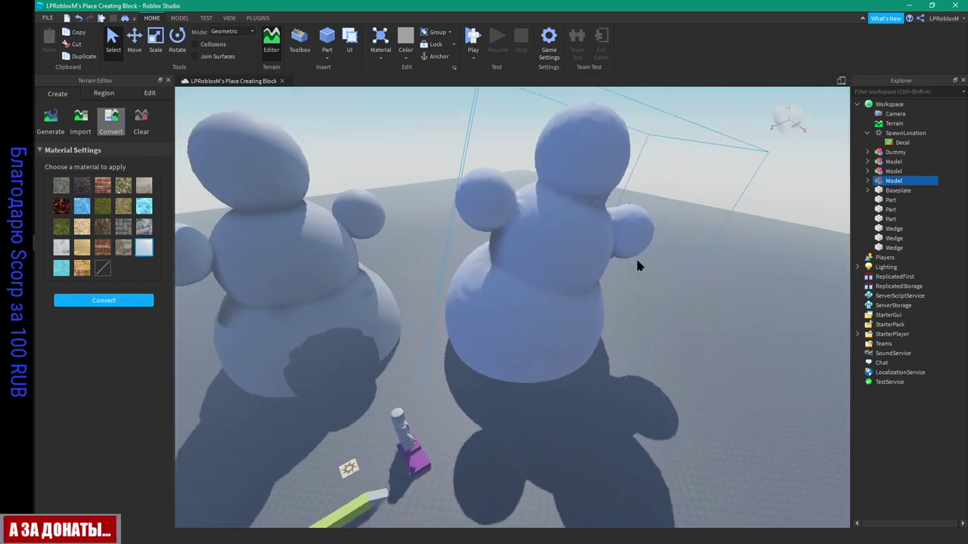
left_click(543, 250)
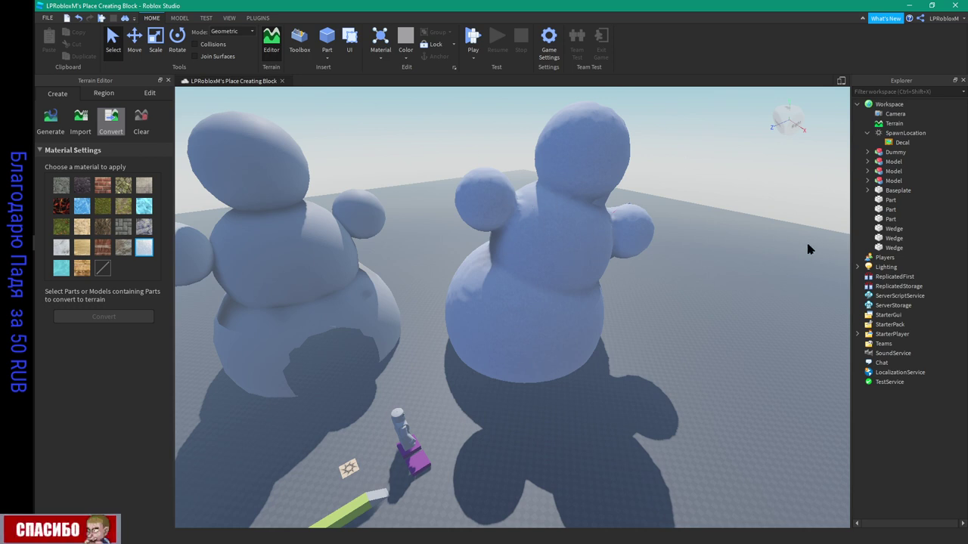
- Convert the grey snowman-shaped model with the hollow base to terrain with the red brick material
right_click_drag(343, 280, 391, 260)
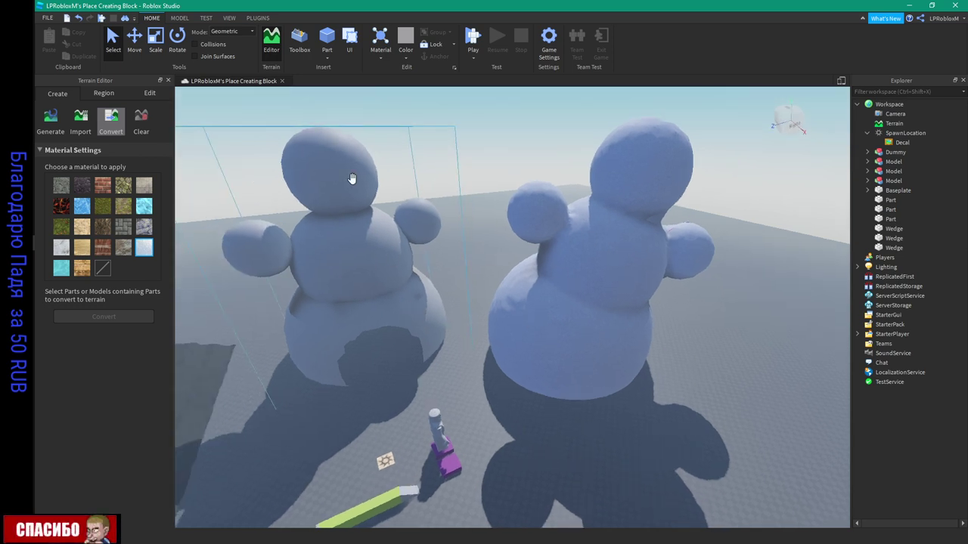
right_click_drag(358, 301, 347, 297)
left_click(387, 270)
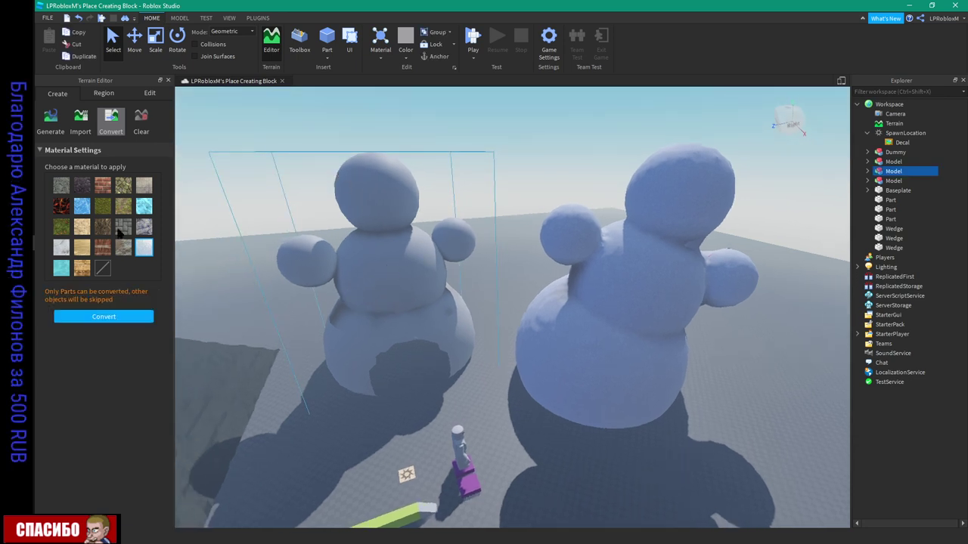
left_click(81, 227)
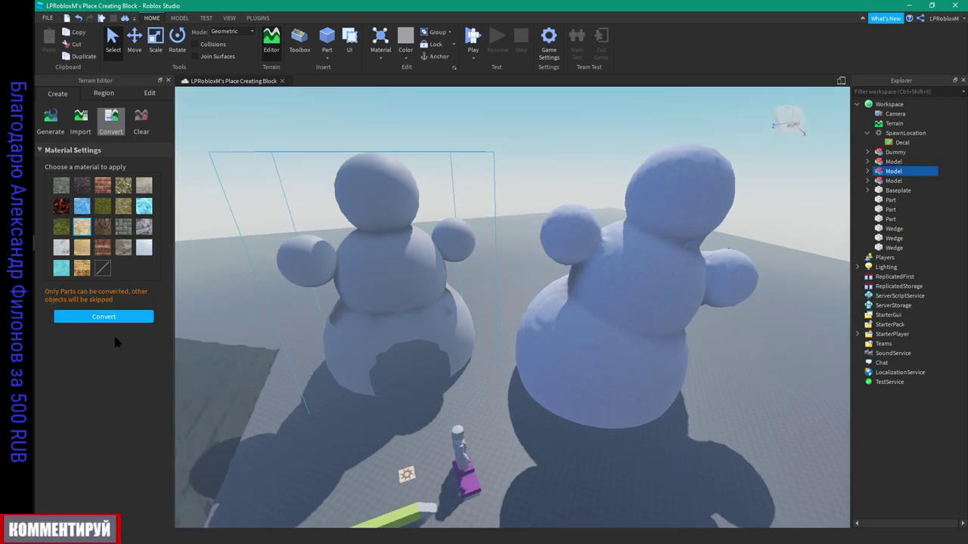
left_click(101, 186)
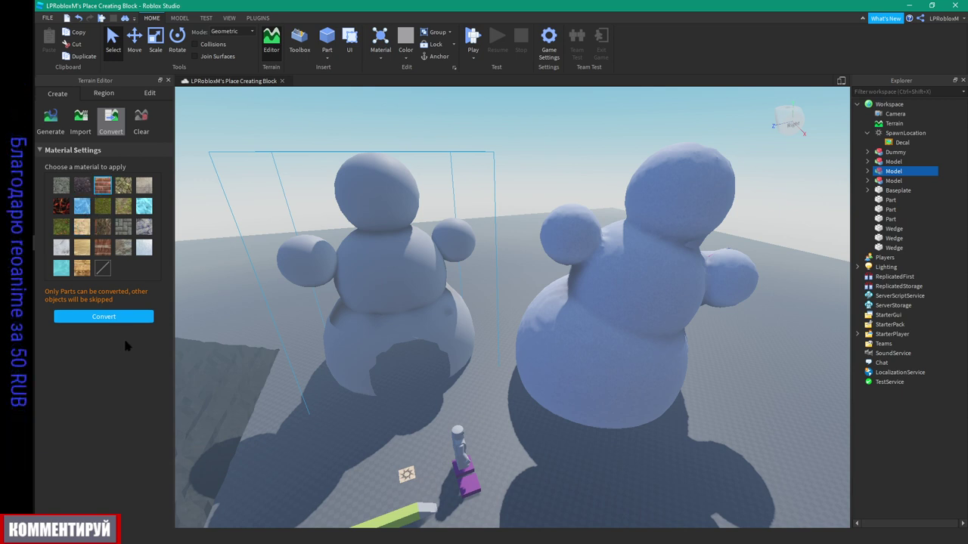
left_click(104, 317)
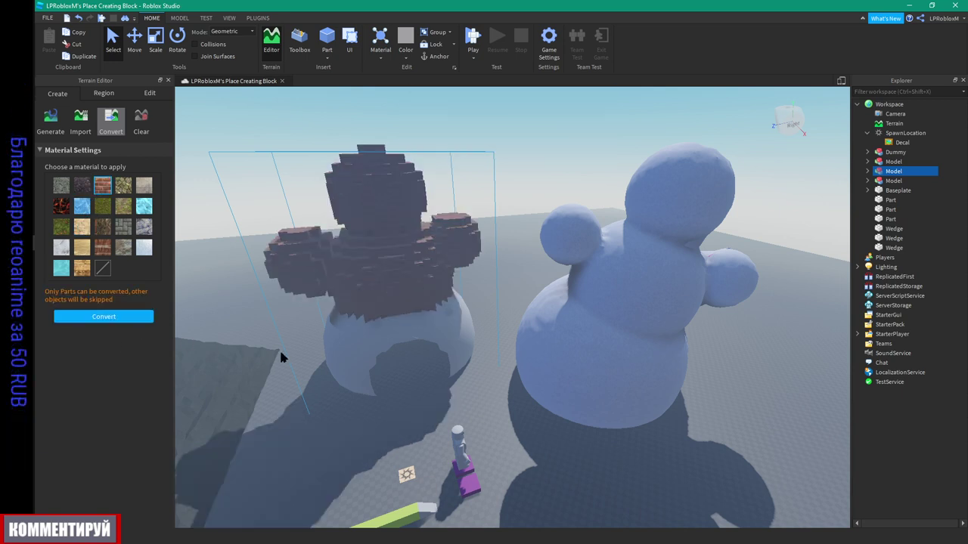
- Examine the brick terrain of the grey figure and the hollow base beneath it, inside and out
scroll(363, 351, "up", 2)
scroll(428, 269, "up", 5)
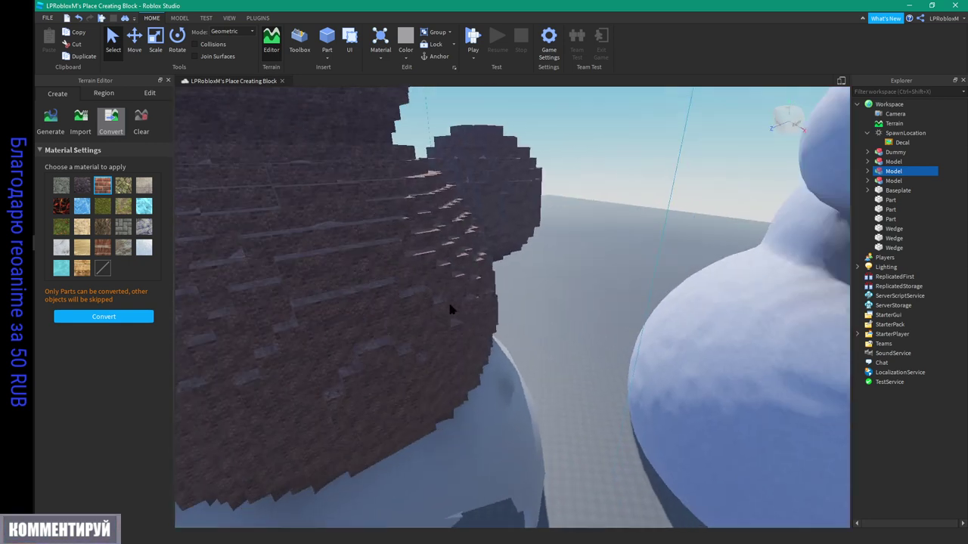
right_click_drag(450, 309, 450, 309)
scroll(450, 310, "down", 3)
scroll(450, 309, "down", 2)
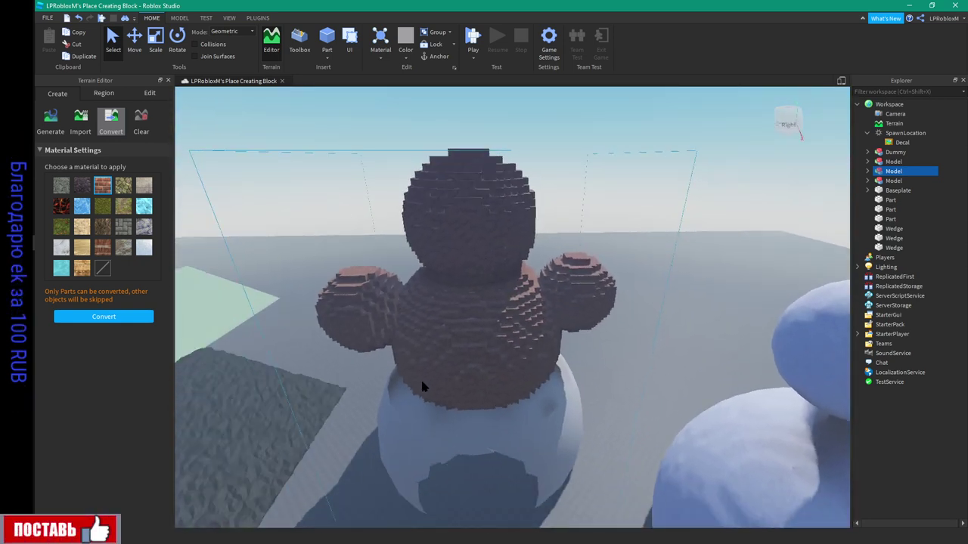
scroll(424, 393, "up", 3)
scroll(459, 458, "up", 5)
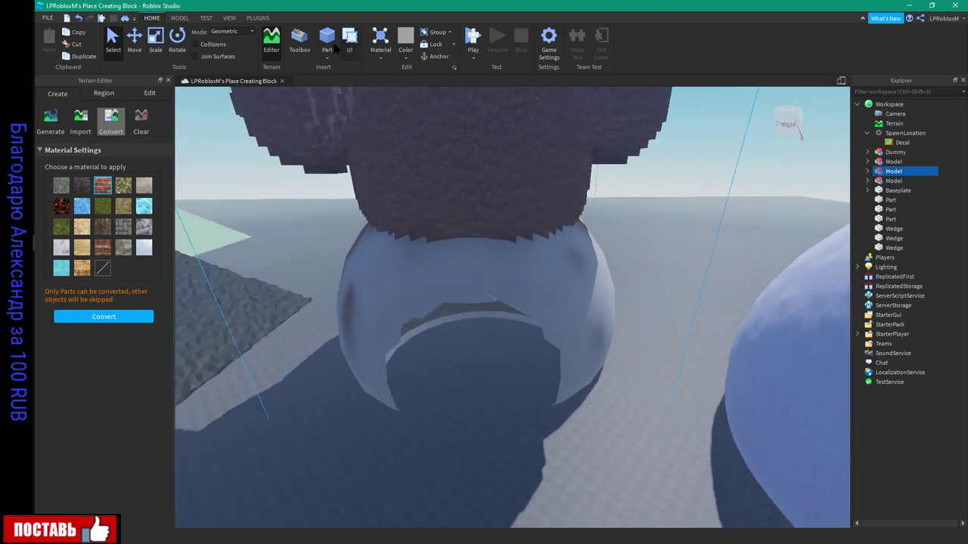
left_click(180, 19)
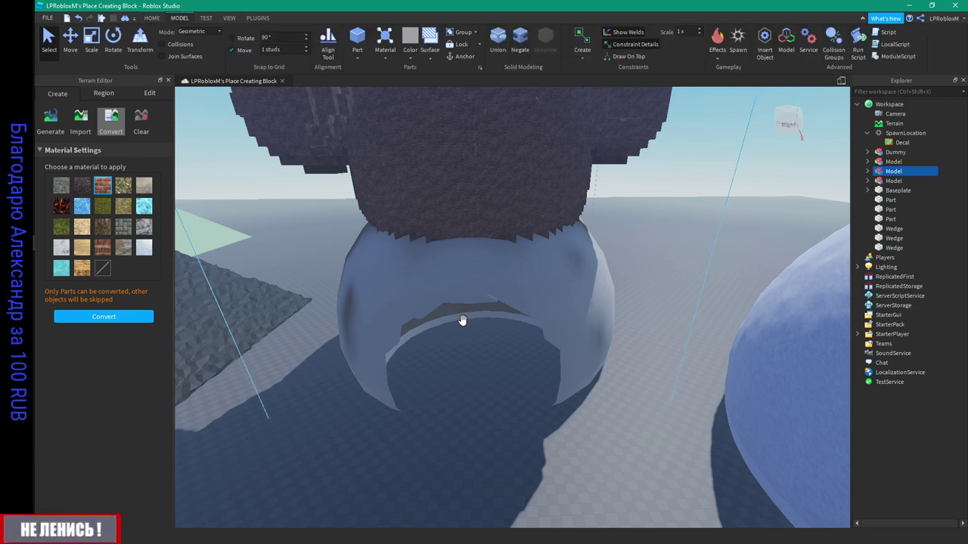
right_click_drag(531, 375, 530, 375)
scroll(505, 359, "up", 2)
scroll(484, 343, "up", 3)
right_click_drag(470, 330, 471, 330)
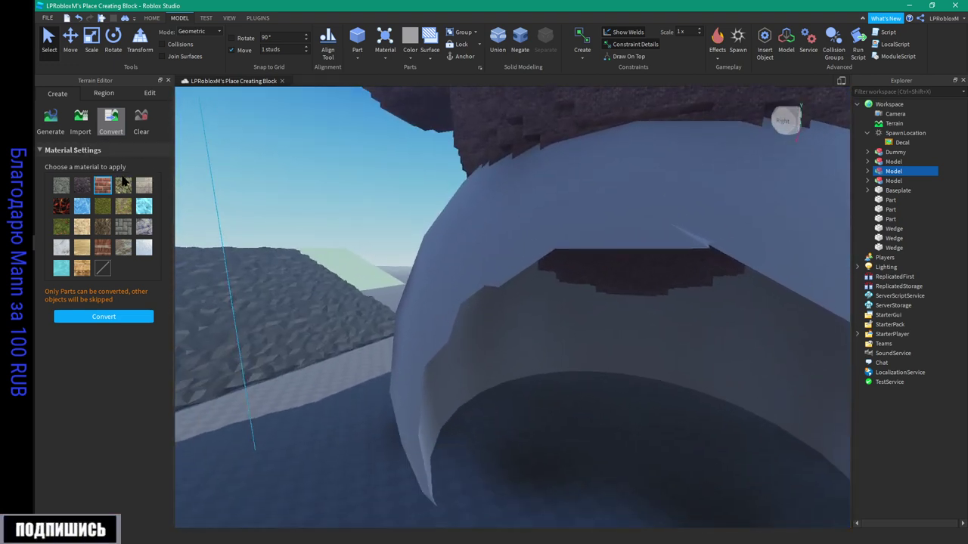
scroll(636, 323, "down", 3)
scroll(638, 332, "down", 4)
right_click_drag(555, 369, 555, 368)
right_click_drag(495, 443, 495, 443)
- Convert the L-shaped border of two parts and two wedges near the spawn location to Grass terrain
middle_click_drag(469, 448, 518, 434)
scroll(544, 356, "down", 3)
right_click_drag(528, 372, 524, 393)
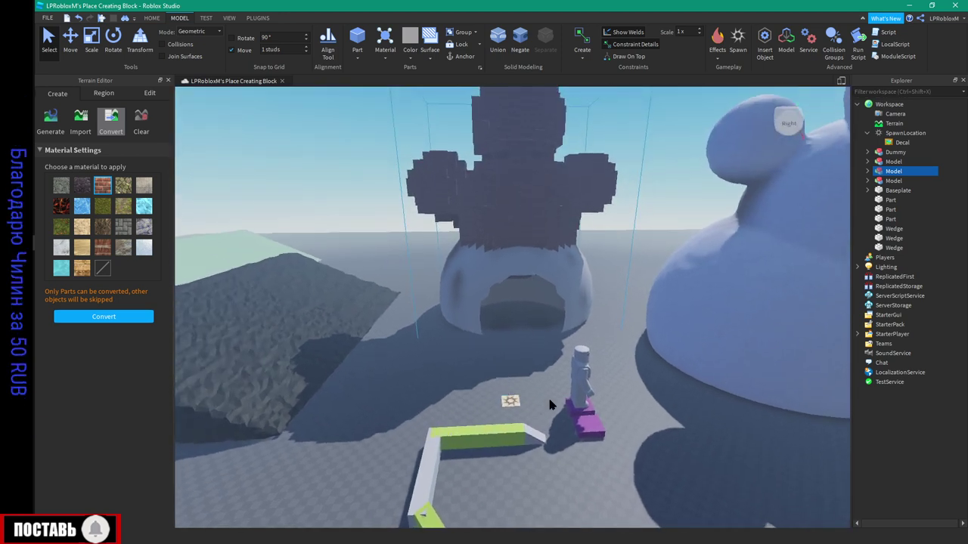
right_click_drag(503, 451, 505, 443)
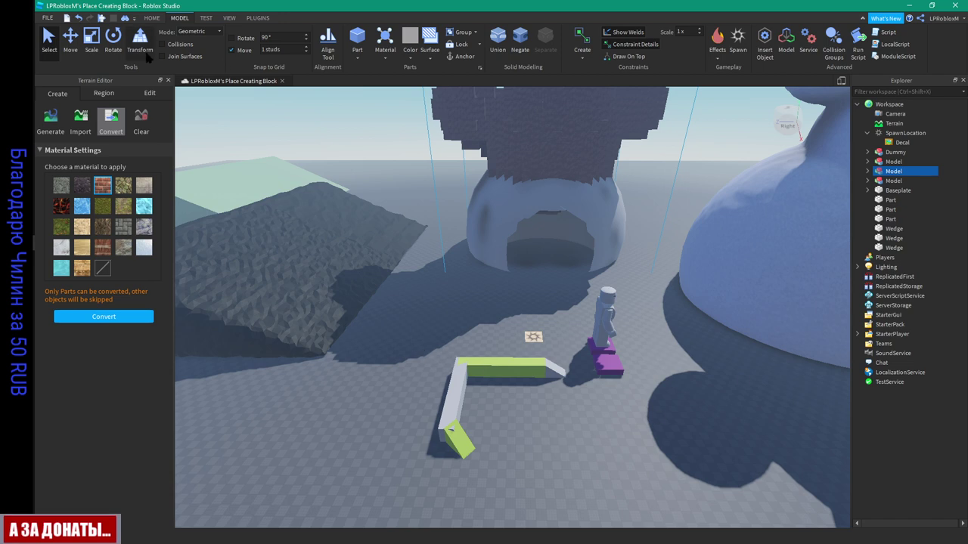
left_click_drag(432, 345, 578, 477)
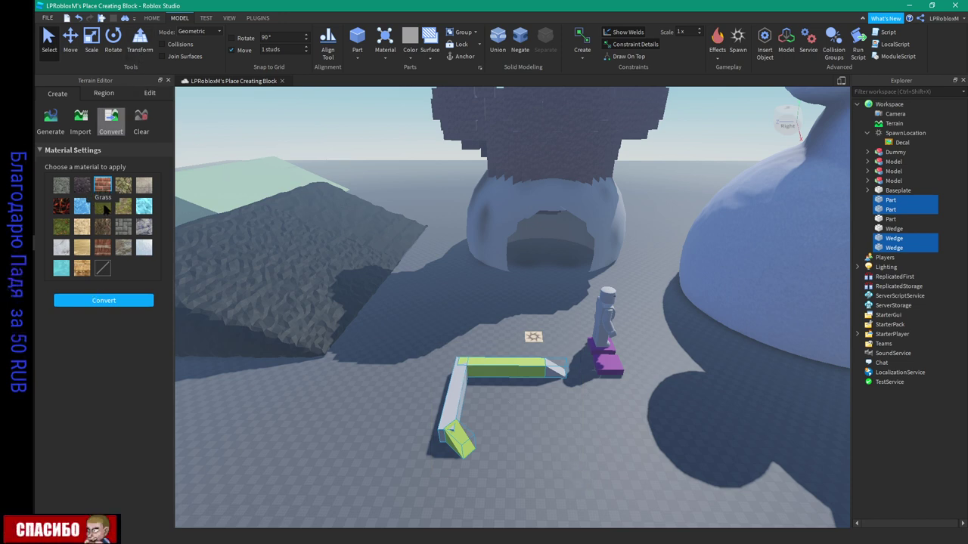
left_click(121, 297)
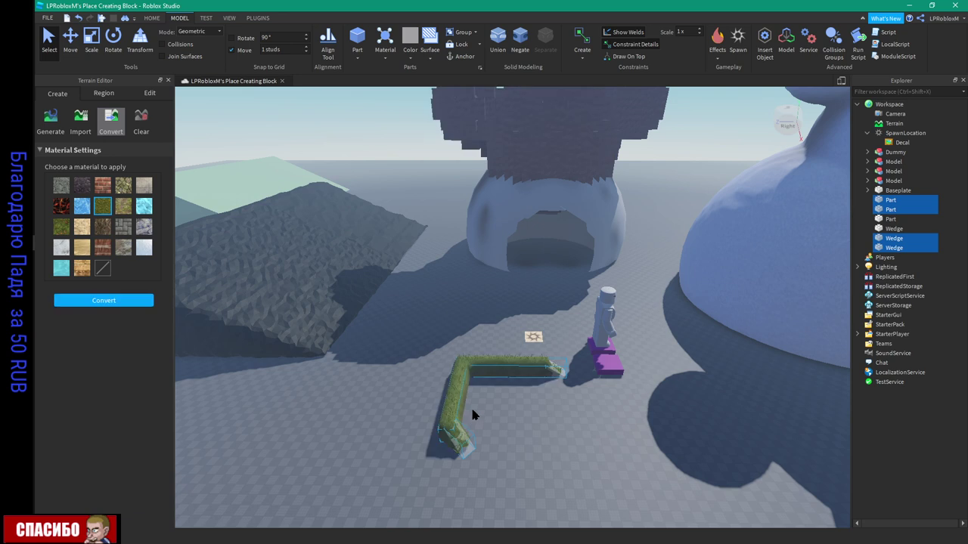
- Move the selected border parts toward the basalt wedge and convert them to a second Grass hedge
left_click(72, 48)
left_click_drag(429, 334, 398, 311)
left_click(127, 301)
- Move the border parts to the opposite side of the first hedge and convert them to a third Grass hedge
left_click_drag(536, 412, 664, 501)
left_click(103, 300)
scroll(490, 424, "up", 5)
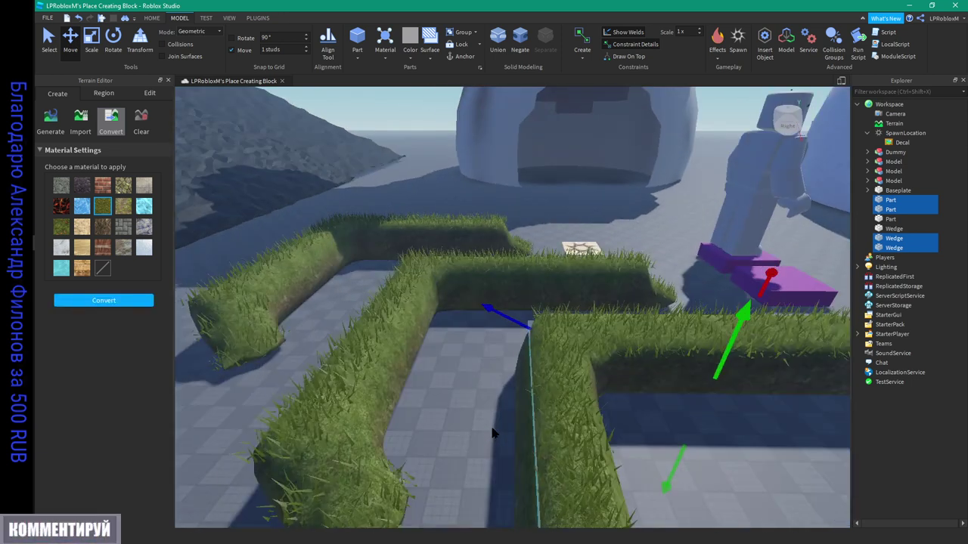
right_click_drag(490, 434, 444, 418)
scroll(484, 428, "down", 4)
scroll(483, 428, "down", 4)
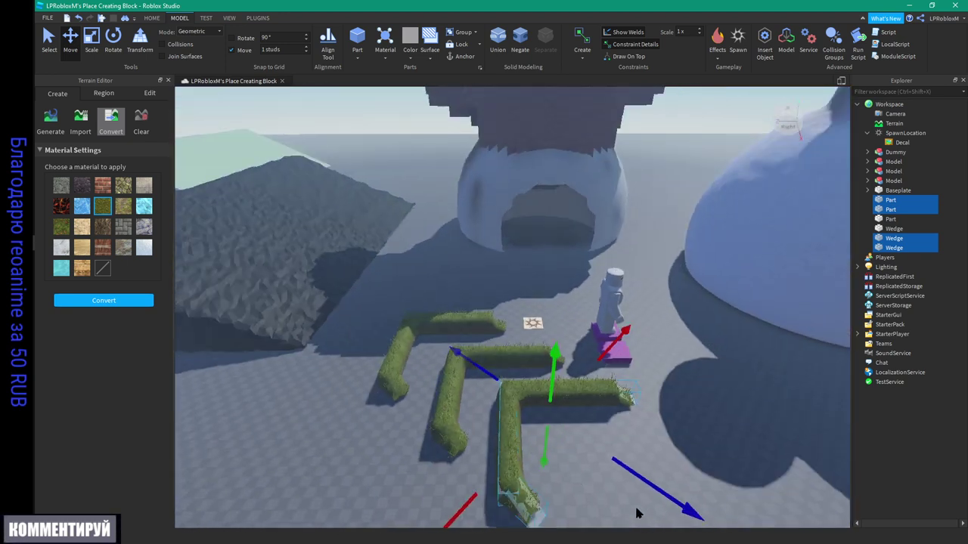
- Move the selected border parts off the third Grass hedge onto the open baseplate beside it
scroll(643, 510, "down", 2)
scroll(653, 502, "down", 2)
middle_click_drag(585, 460, 446, 371)
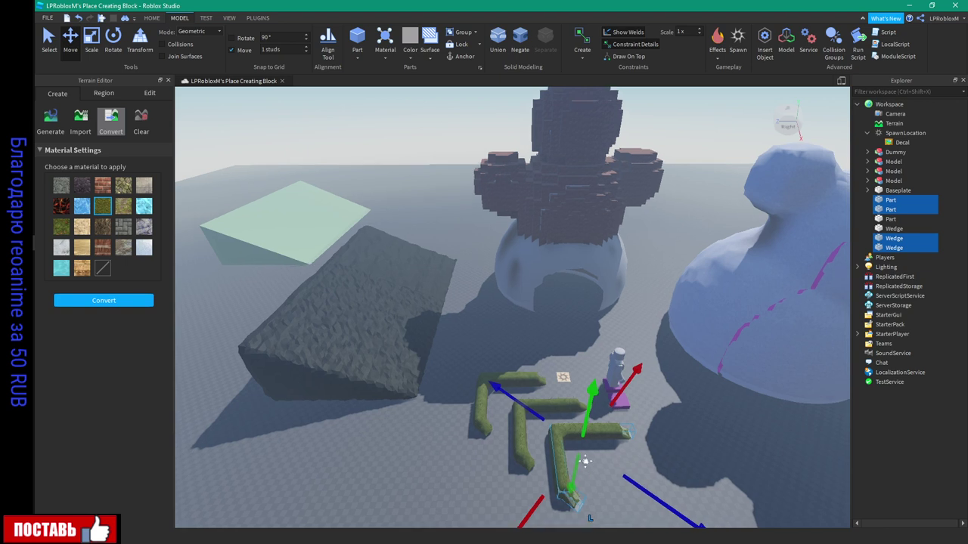
left_click_drag(520, 414, 576, 454)
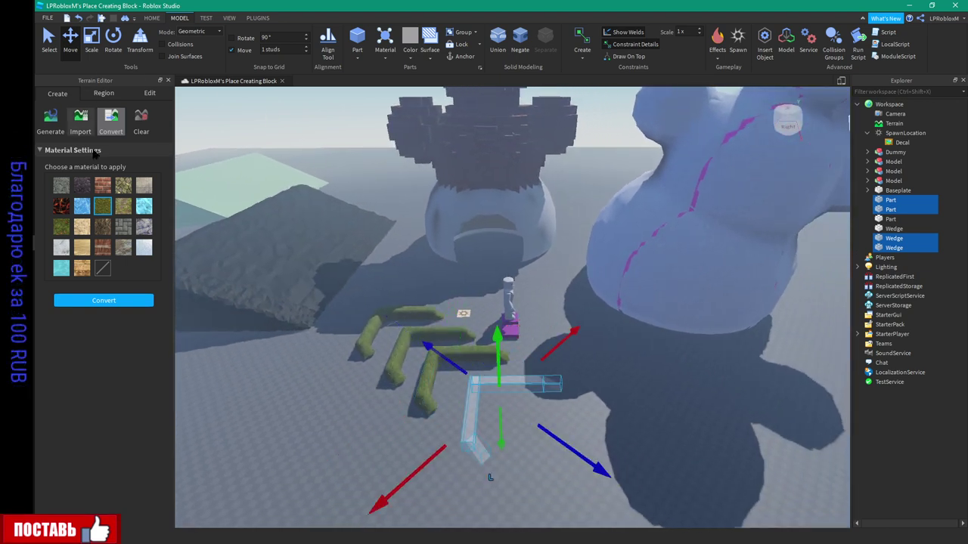
- Look over the terrain editing tools and return to the Convert tool
left_click(148, 94)
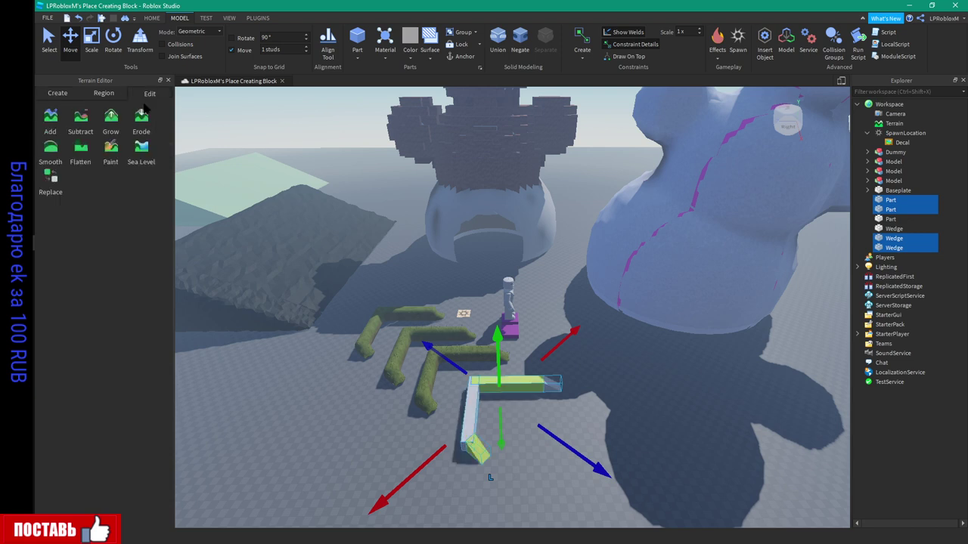
left_click(58, 93)
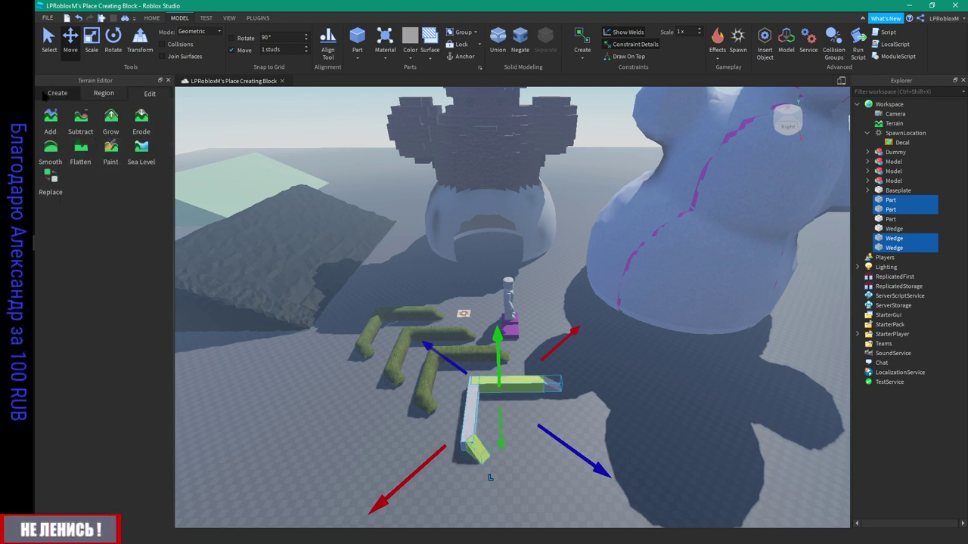
left_click(110, 121)
- Sink the tilted red cube into the baseplate until only one corner protrudes, and convert it to Sand terrain
right_click_drag(468, 351, 454, 351)
left_click(609, 315)
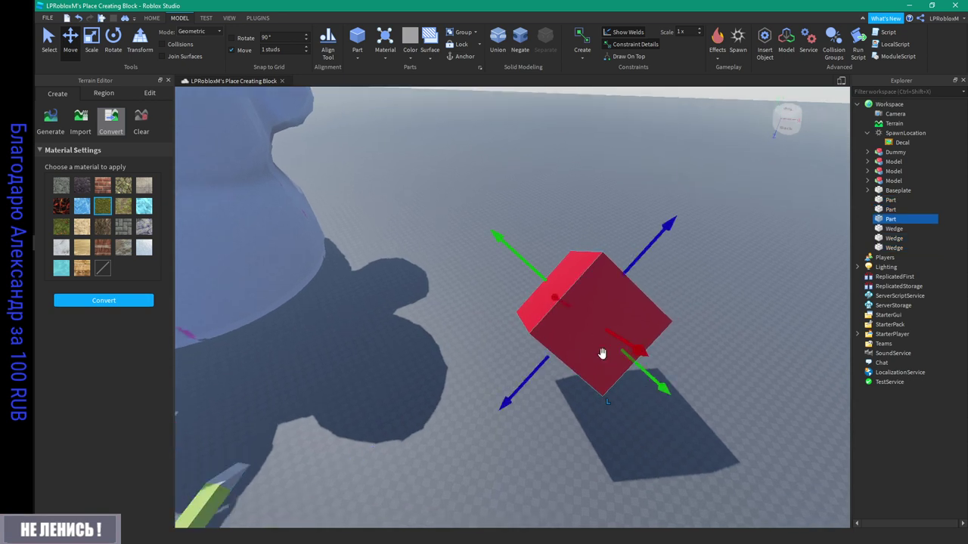
left_click_drag(652, 356, 566, 304)
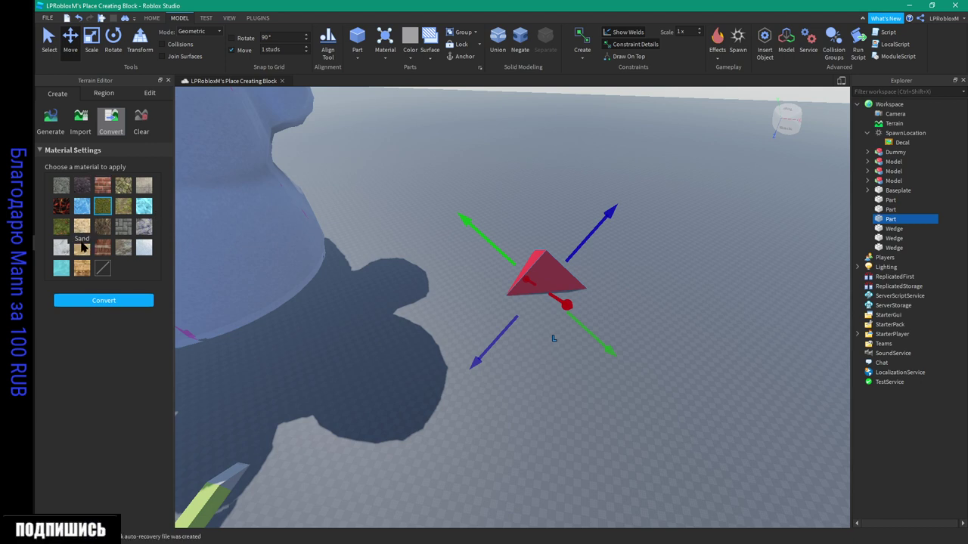
left_click(104, 301)
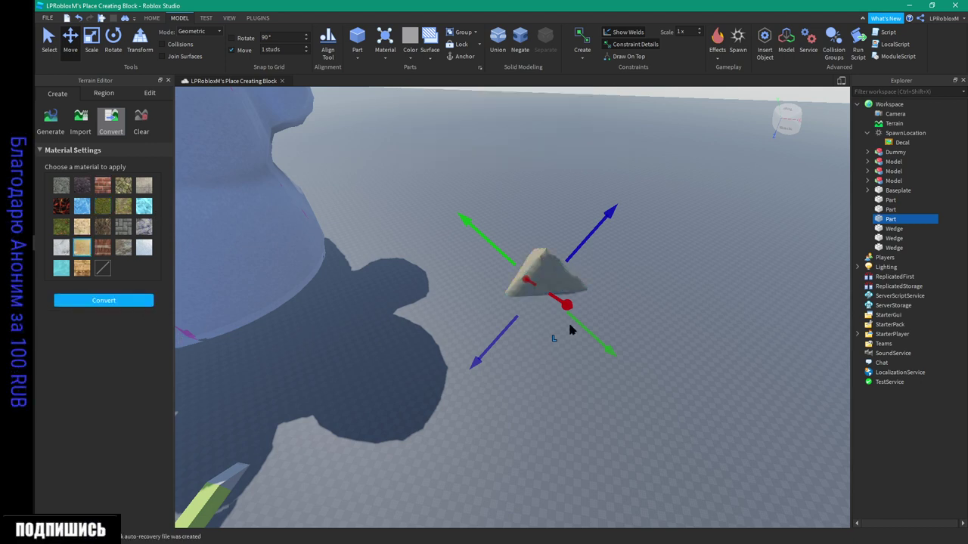
- Convert the Dummy model standing on the purple blocks near the spawn location to Ice terrain
scroll(544, 325, "up", 2)
scroll(567, 284, "up", 3)
right_click_drag(642, 280, 642, 278)
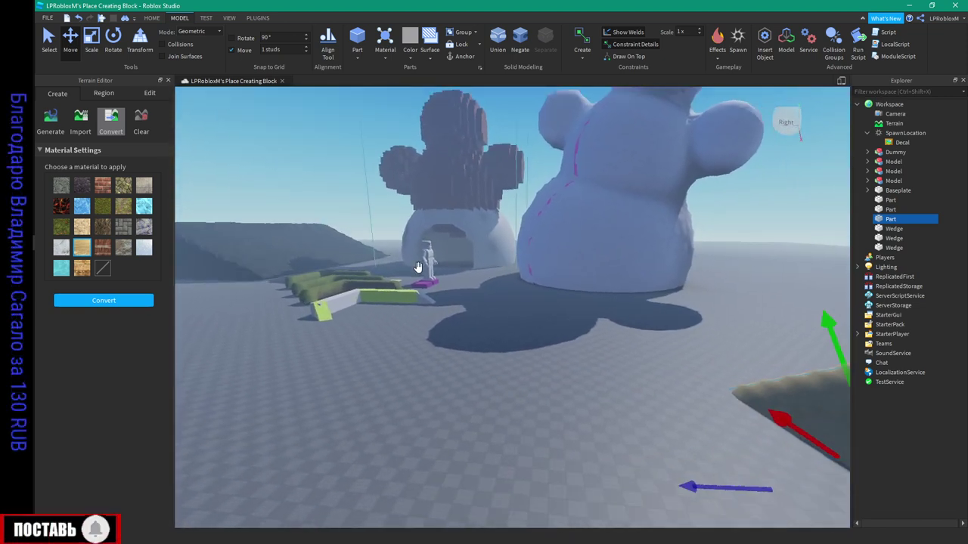
left_click(427, 260)
key("f")
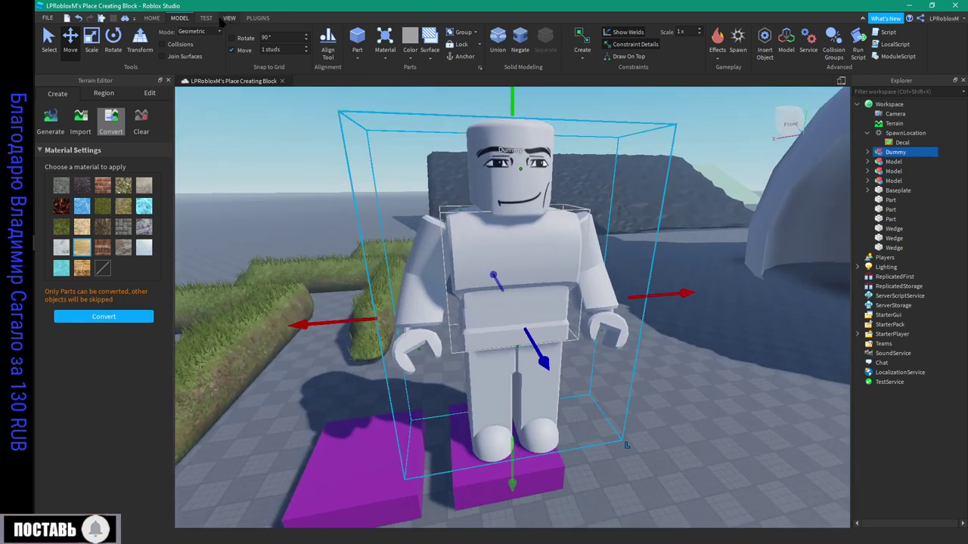
left_click(256, 18)
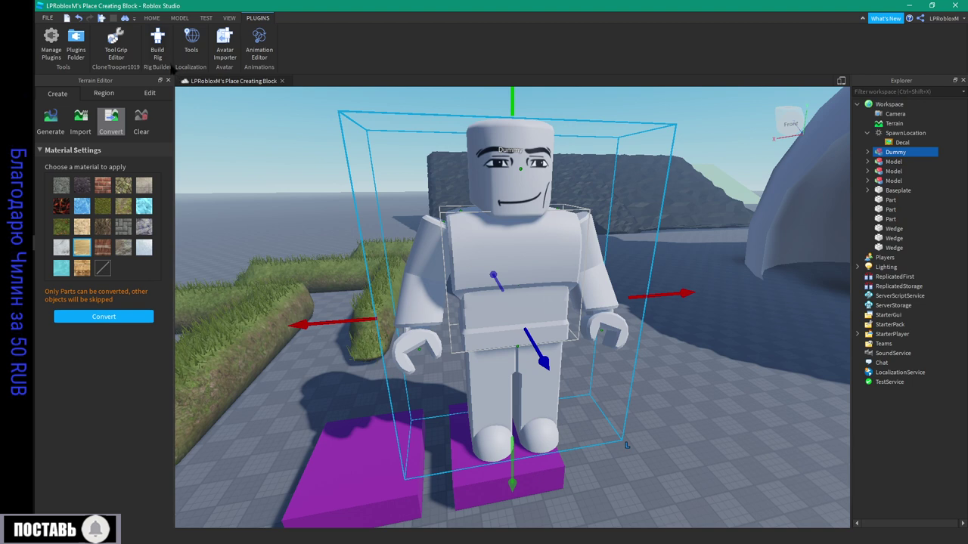
scroll(497, 248, "down", 4)
right_click_drag(456, 295, 458, 297)
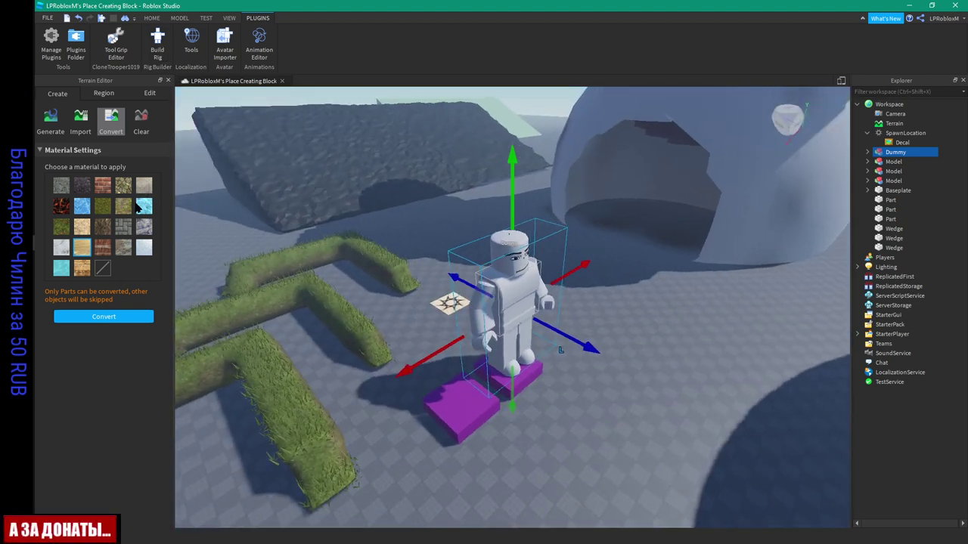
left_click(147, 316)
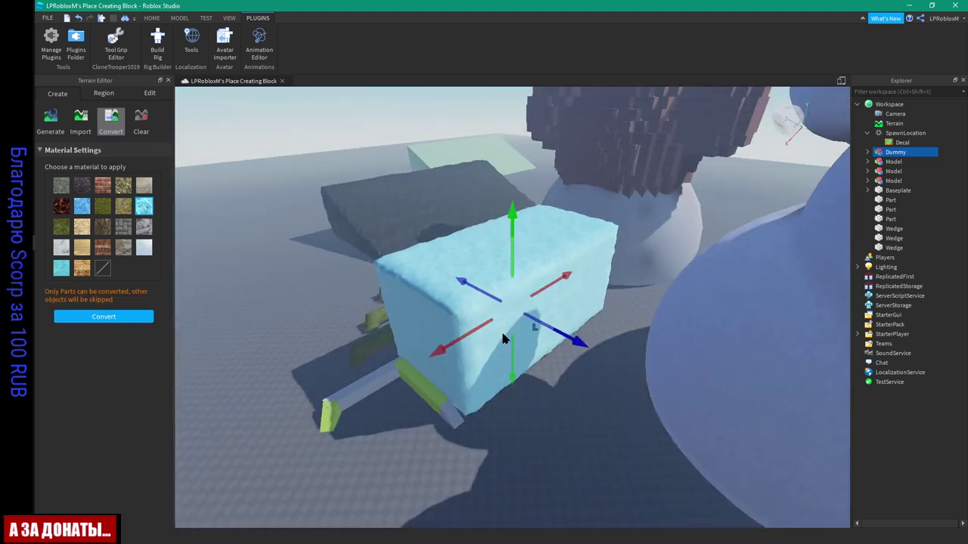
right_click_drag(371, 337, 371, 340)
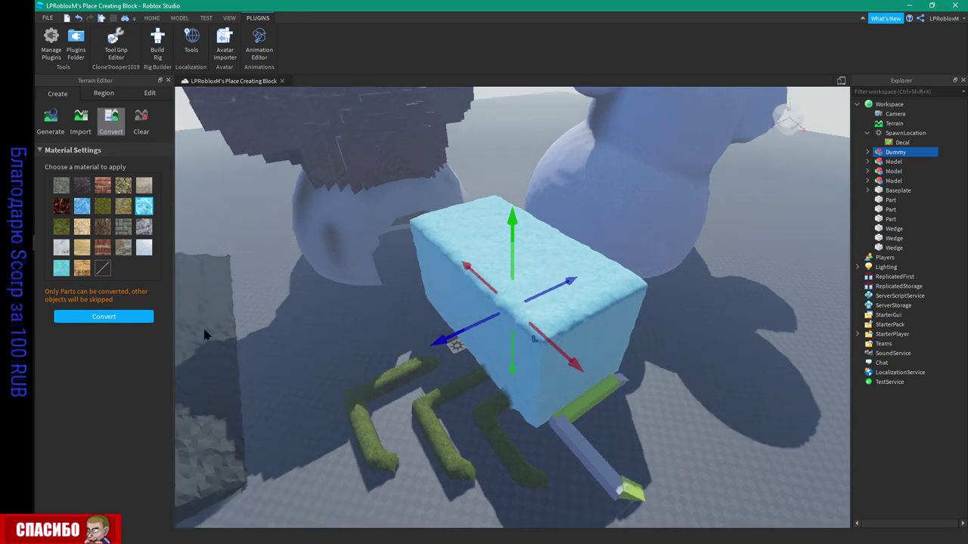